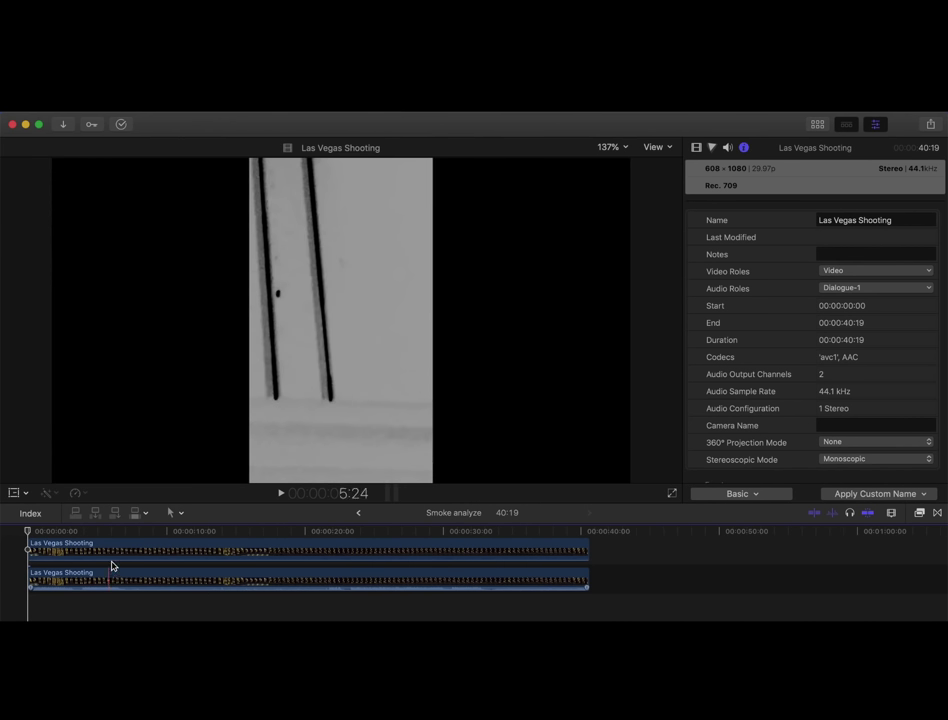
Uncheck the Black & White and Negative effects on the lower Las Vegas Shooting clip.
{"action": "left_click", "coordinate": [117, 549]}
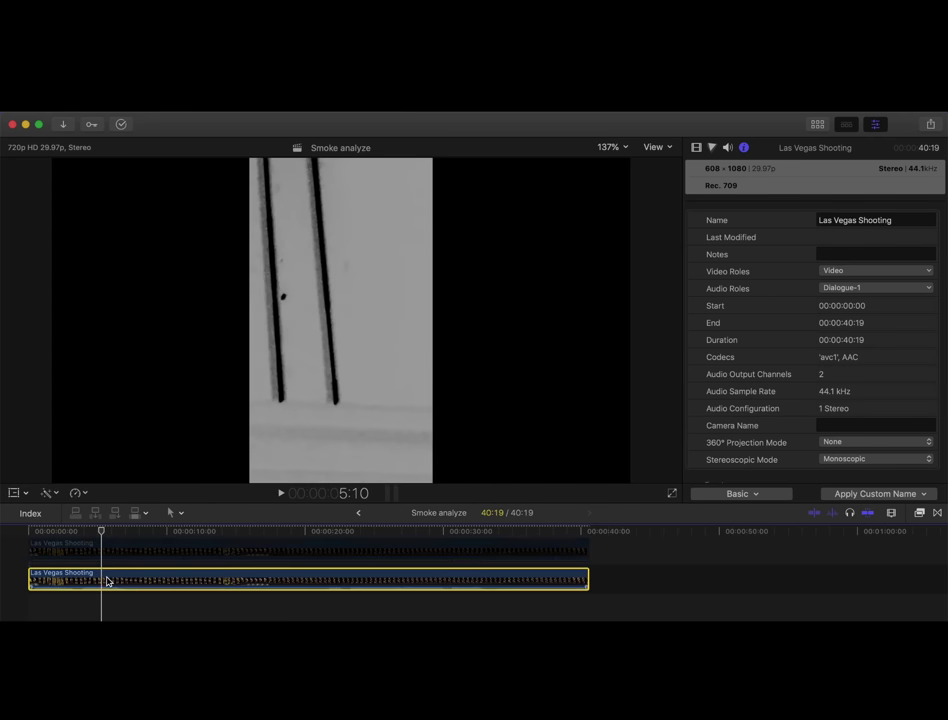
{"action": "left_click", "coordinate": [697, 148]}
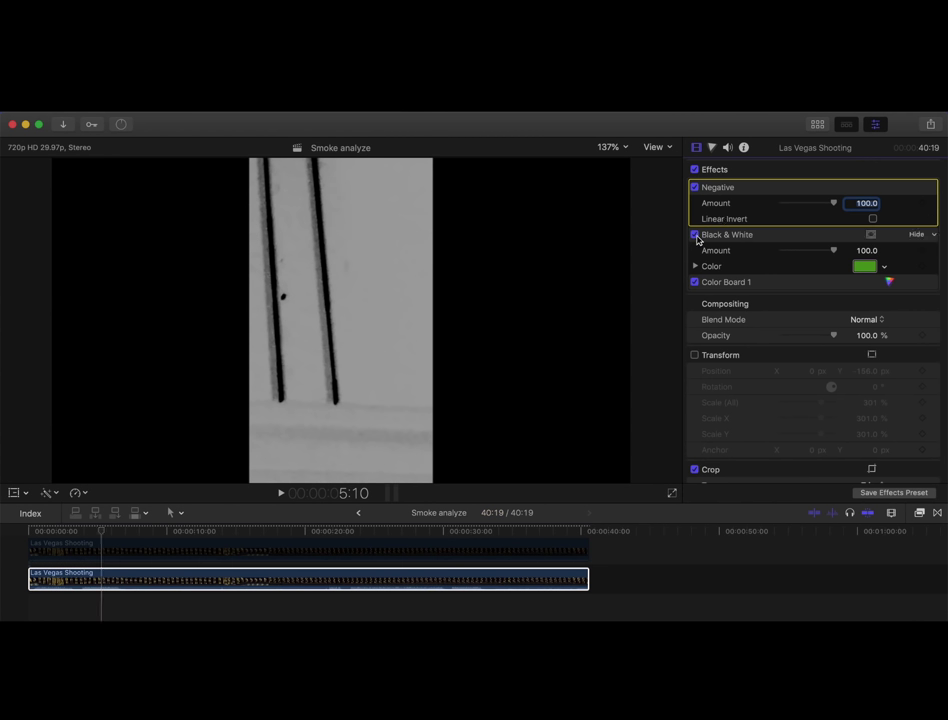
{"action": "left_click", "coordinate": [695, 235]}
{"action": "left_click", "coordinate": [695, 187]}
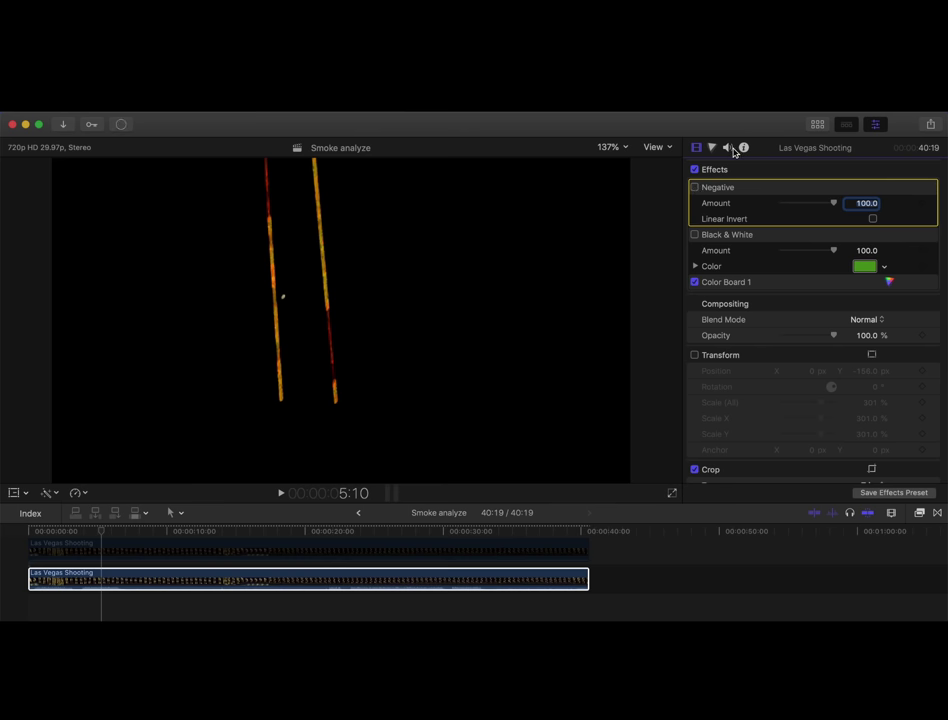
{"action": "left_click", "coordinate": [728, 148]}
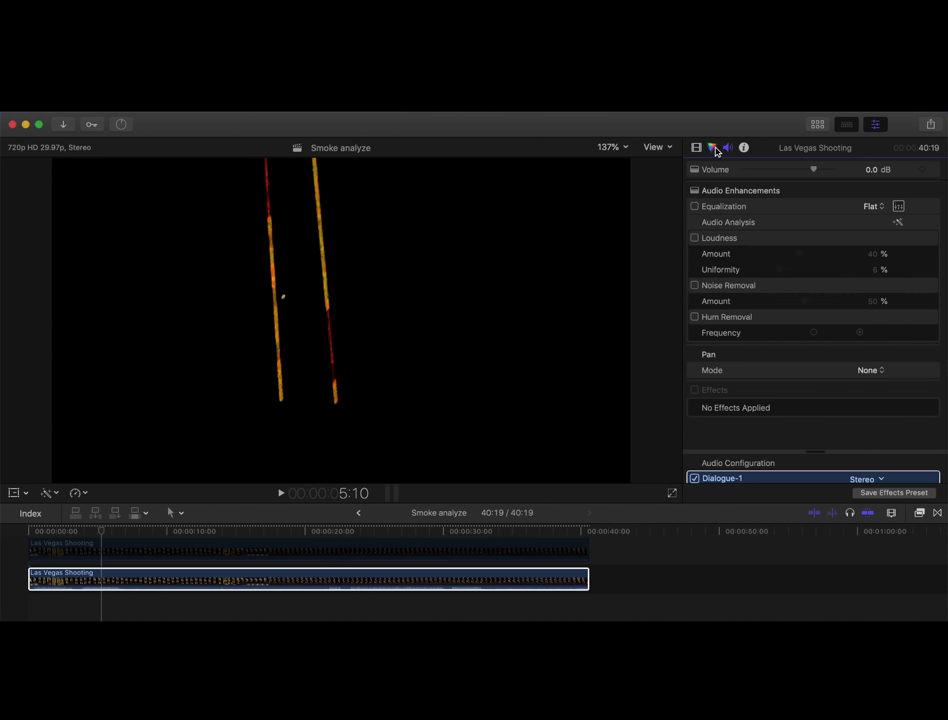
Raise the lower clip's exposure: Shadows and Midtones to -4%, Highlights to 1%.
{"action": "left_click", "coordinate": [714, 149]}
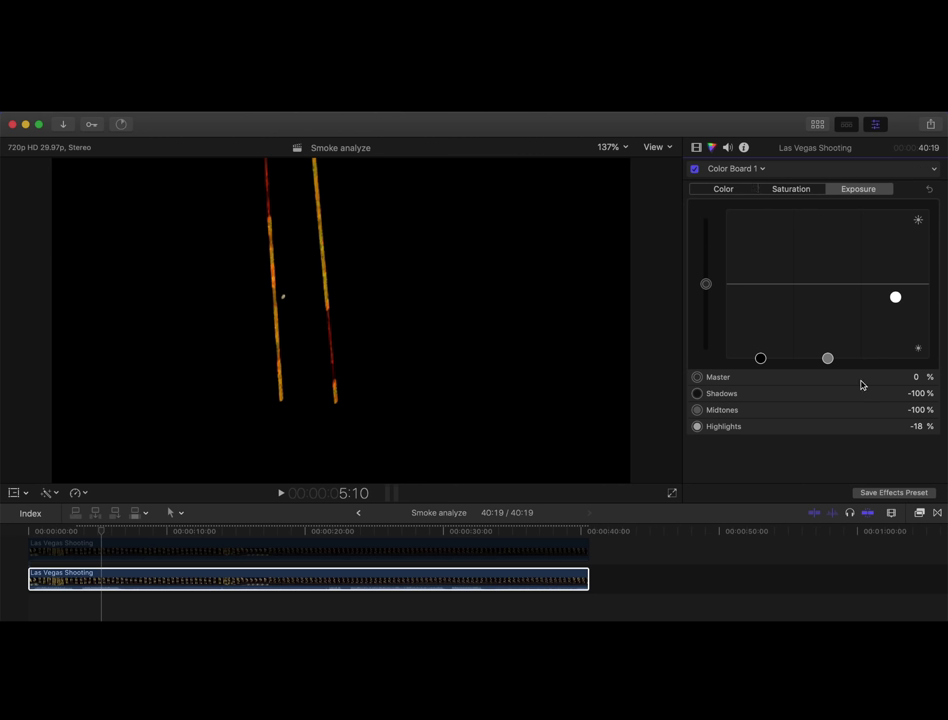
{"action": "left_click", "coordinate": [916, 396]}
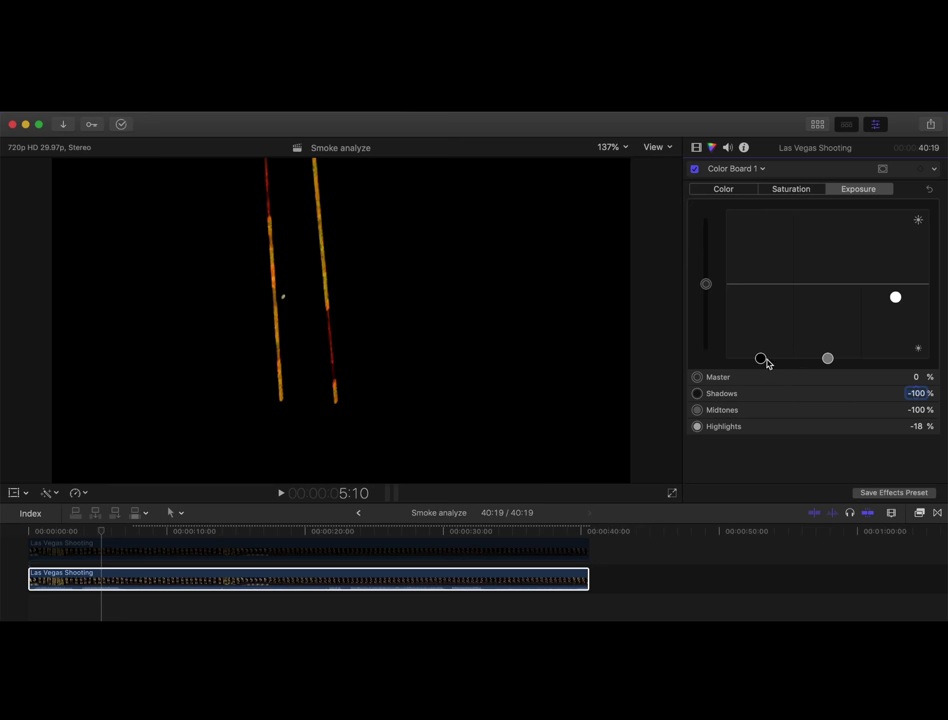
{"action": "left_click_drag", "start_coordinate": [762, 359], "coordinate": [763, 288]}
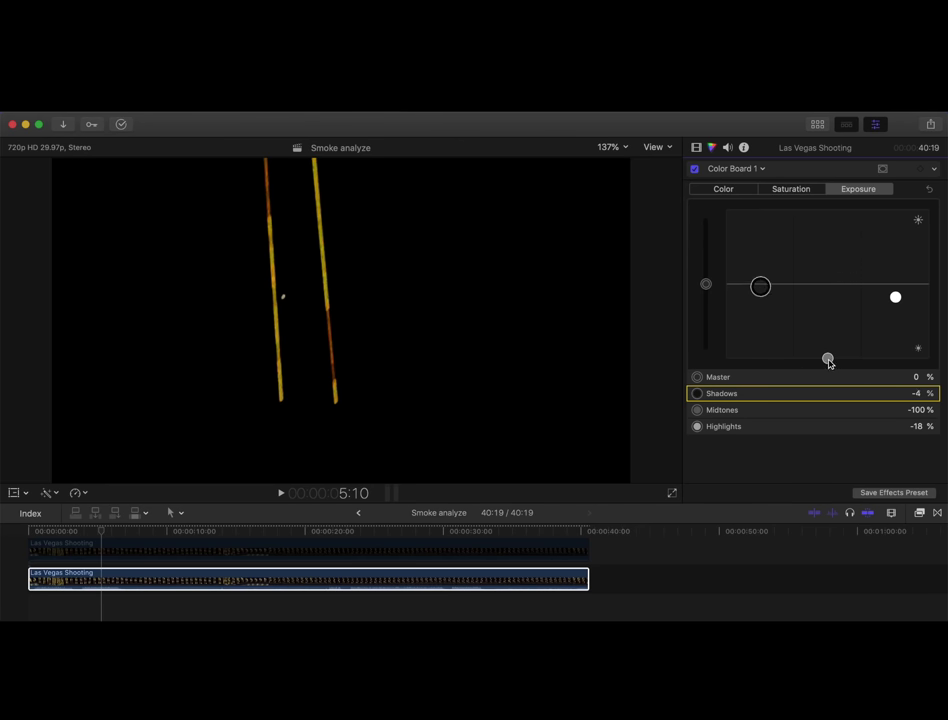
{"action": "left_click_drag", "start_coordinate": [828, 363], "coordinate": [828, 296]}
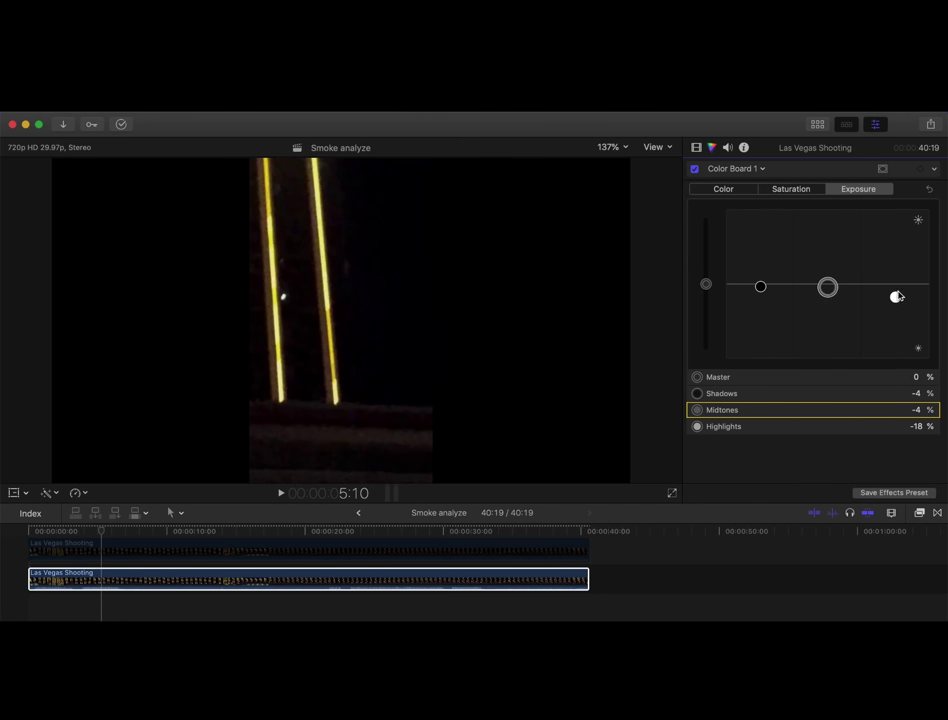
{"action": "left_click_drag", "start_coordinate": [897, 296], "coordinate": [897, 286]}
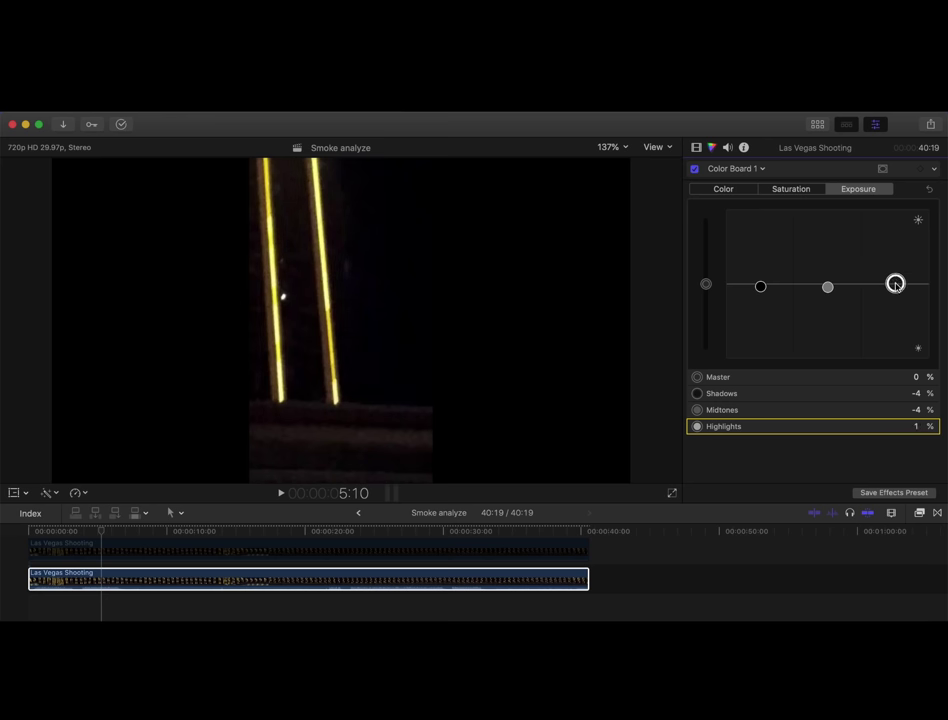
Preview the brighter exposure, return the playhead to the start, and drop Shadows back to -100%.
{"action": "key", "text": "space"}
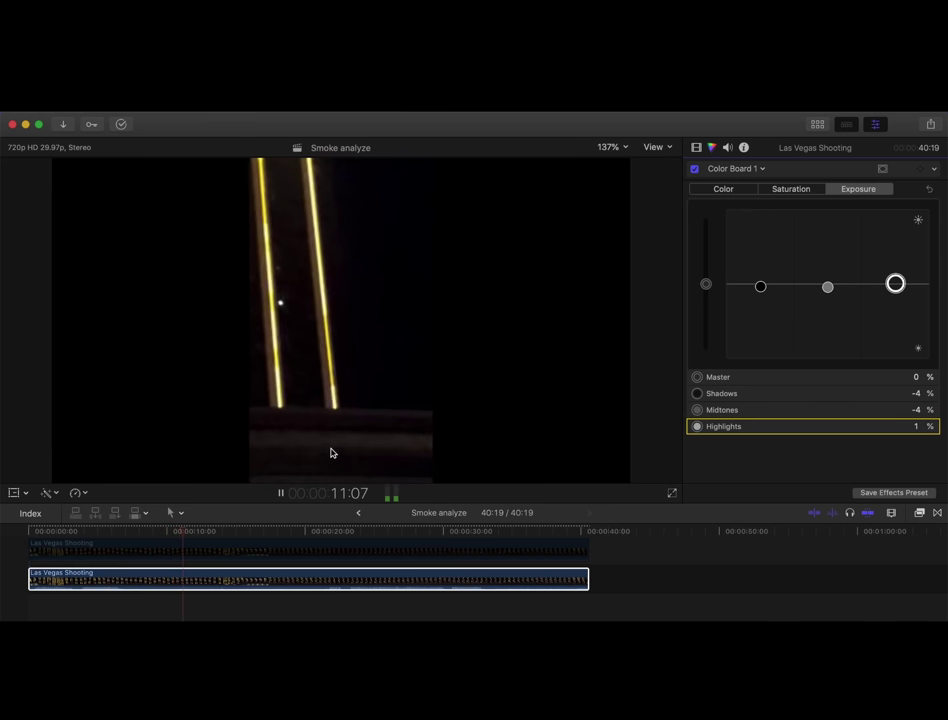
{"action": "left_click", "coordinate": [403, 531]}
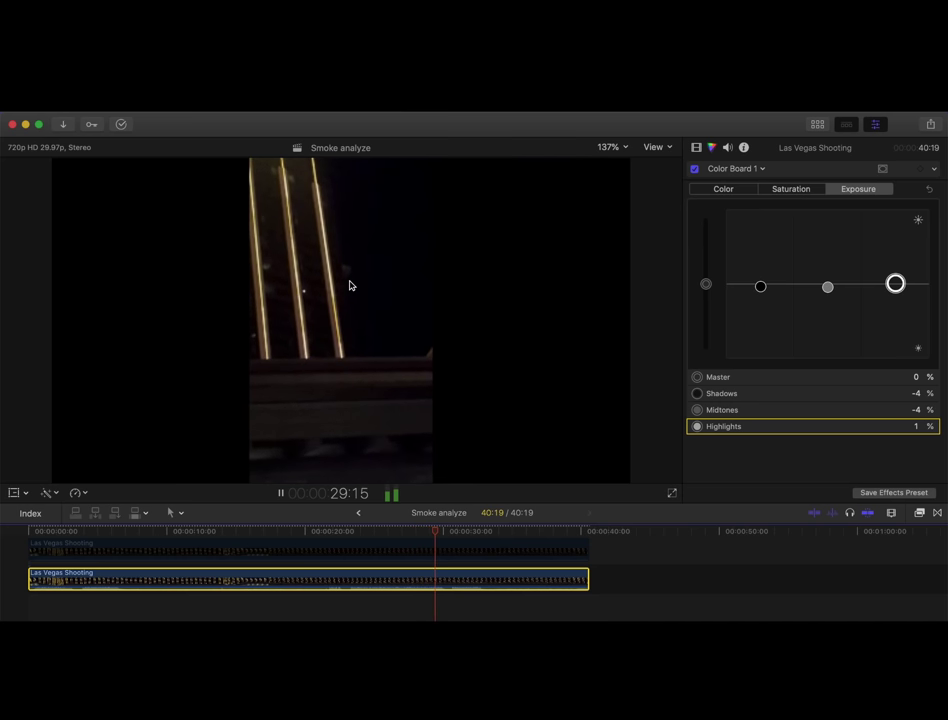
{"action": "key", "text": "space"}
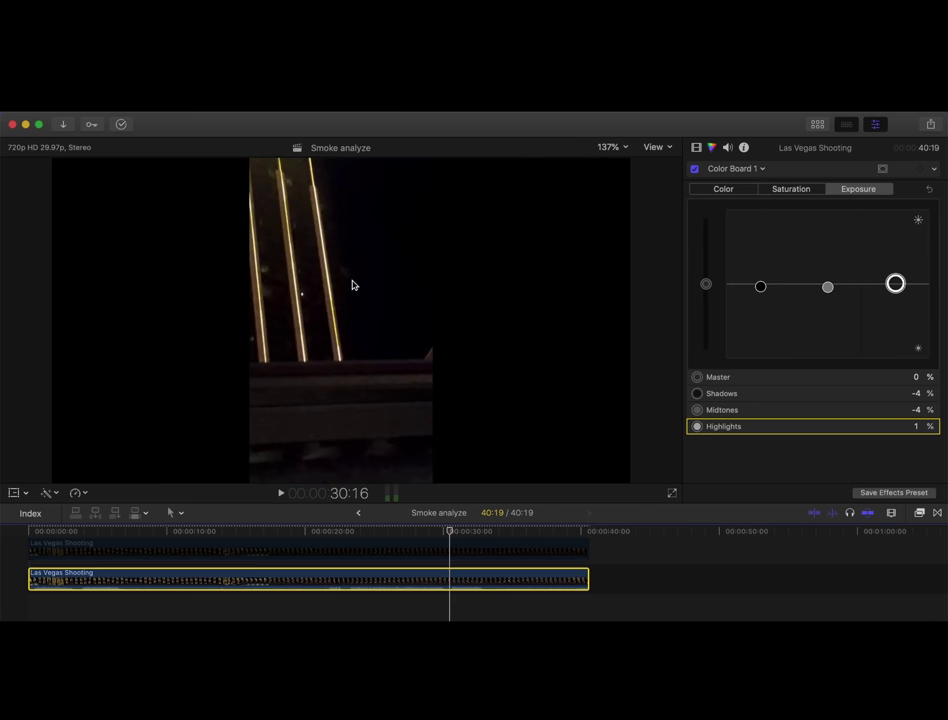
{"action": "left_click", "coordinate": [35, 531]}
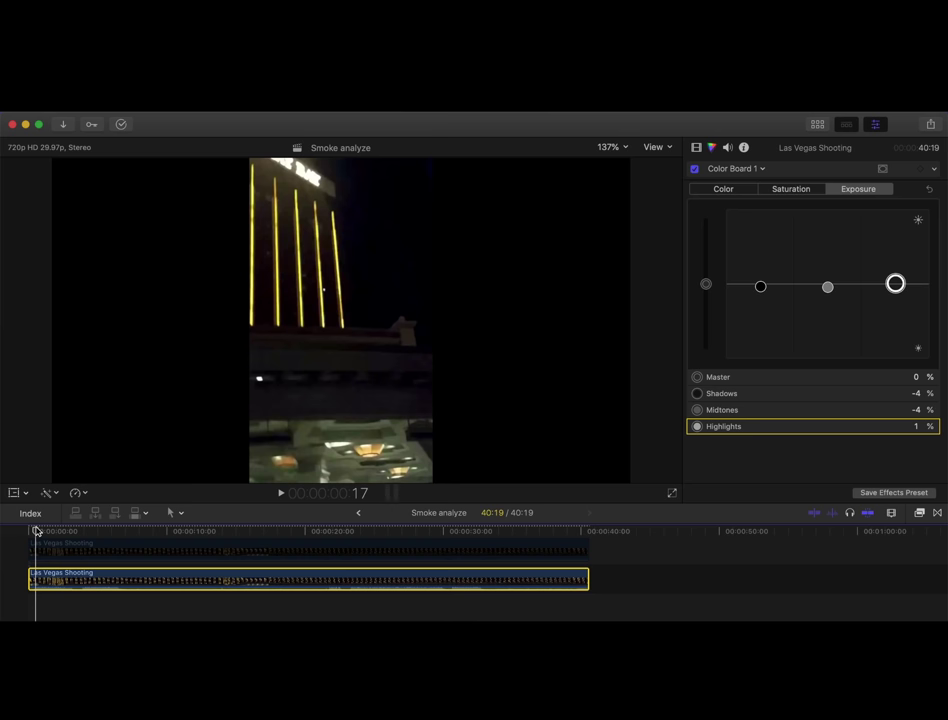
{"action": "left_click_drag", "start_coordinate": [35, 531], "coordinate": [21, 530]}
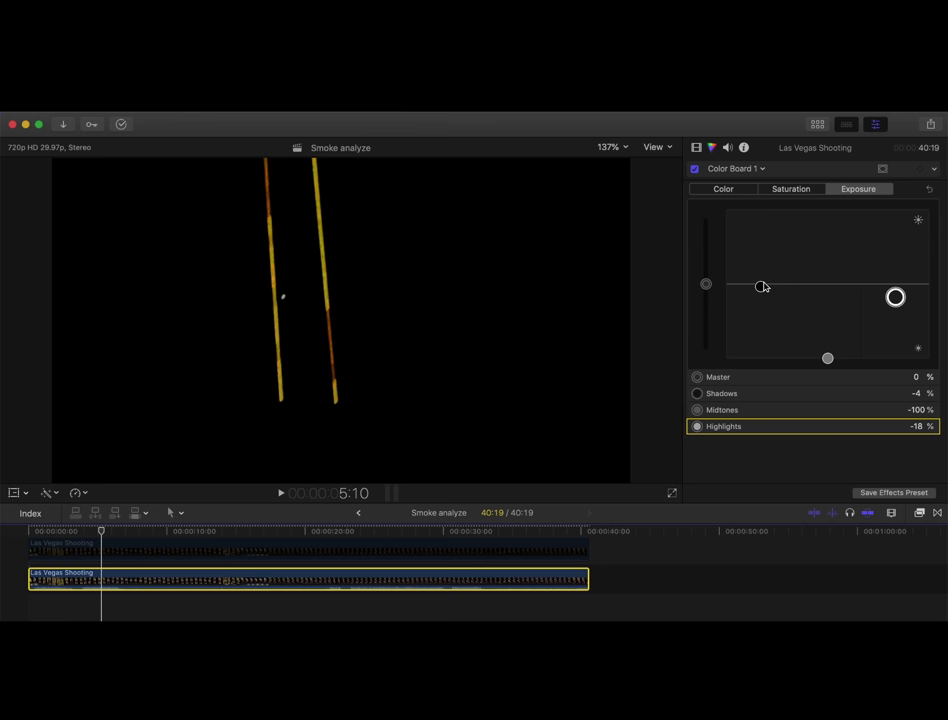
{"action": "left_click_drag", "start_coordinate": [762, 287], "coordinate": [760, 358]}
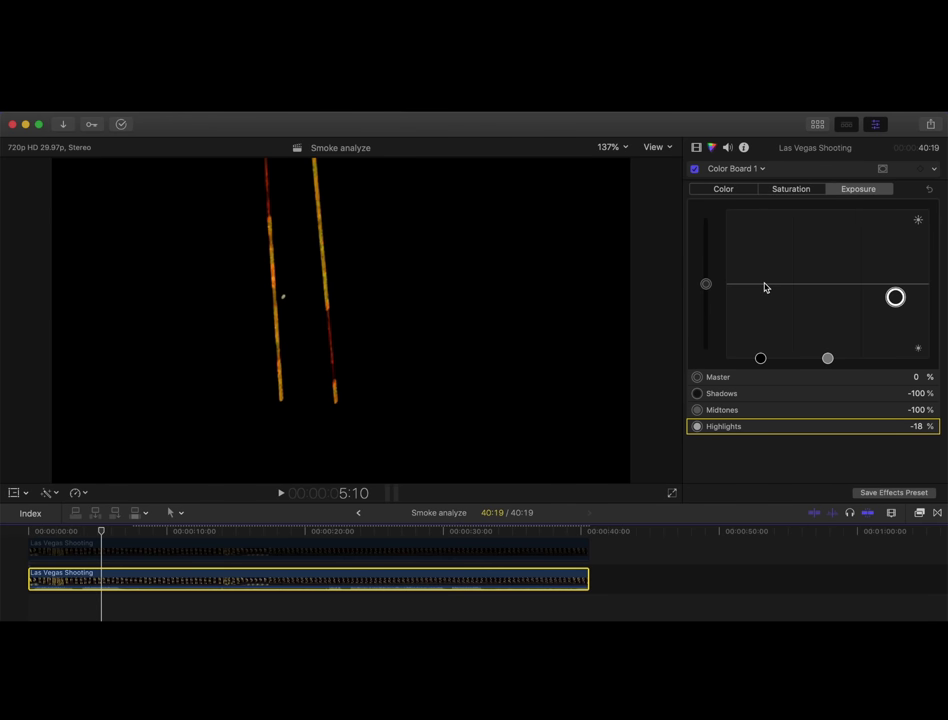
Re-enable Black & White and Negative on the lower clip and preview the inverted greyscale result.
{"action": "left_click", "coordinate": [697, 148]}
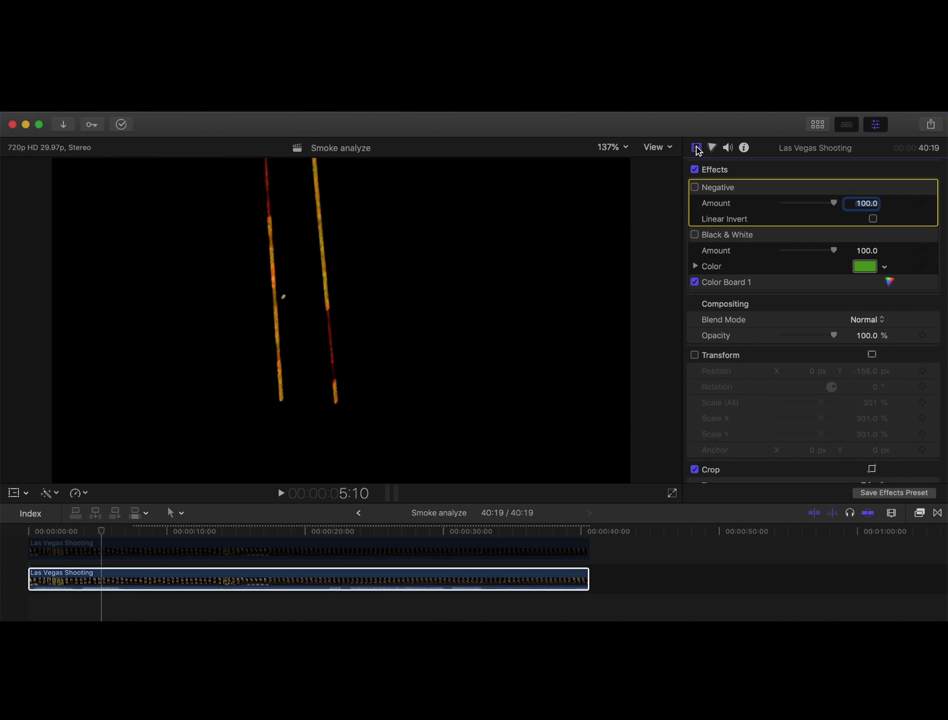
{"action": "left_click", "coordinate": [165, 584]}
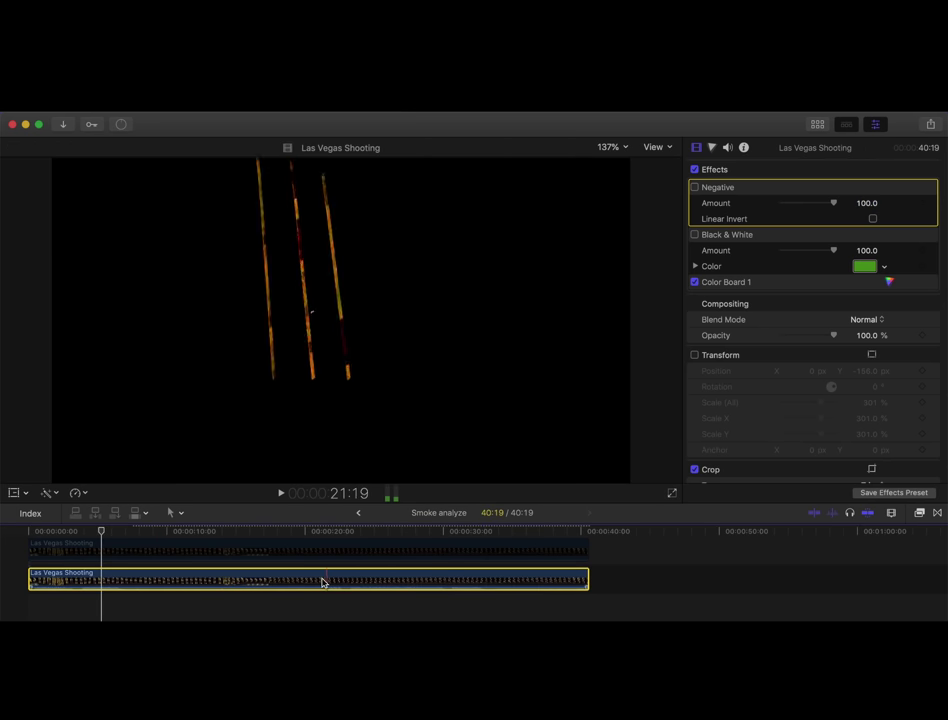
{"action": "left_click", "coordinate": [695, 234]}
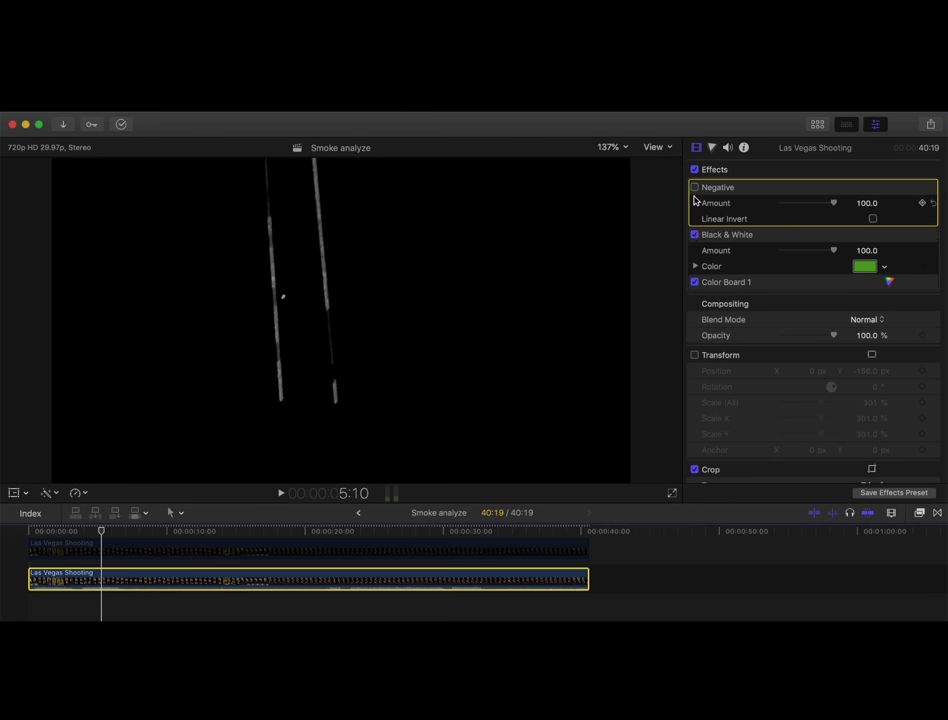
{"action": "left_click", "coordinate": [695, 187]}
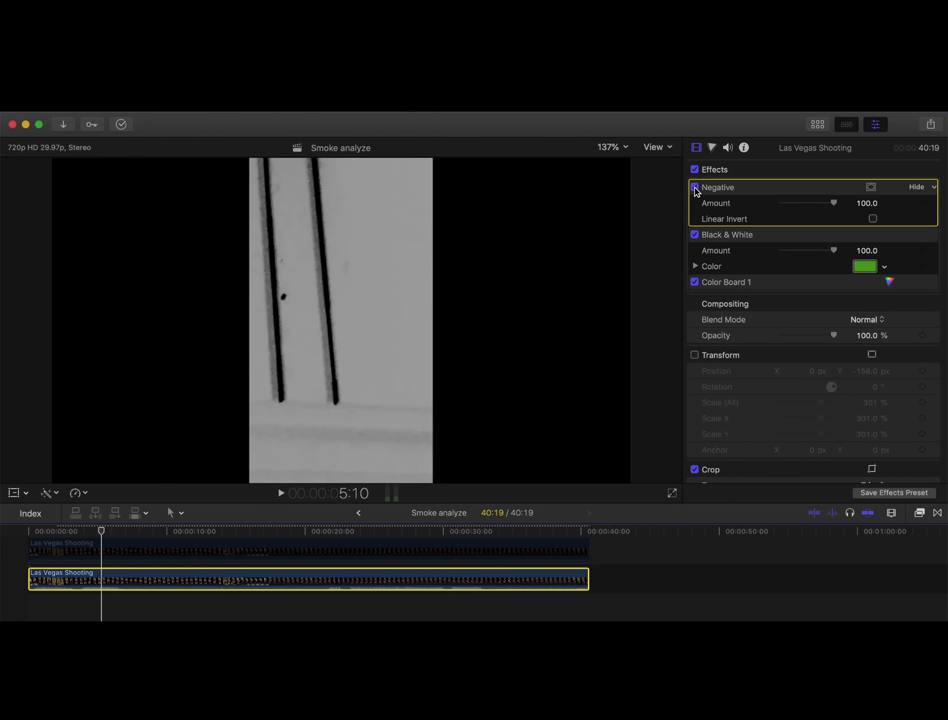
{"action": "key", "text": "space"}
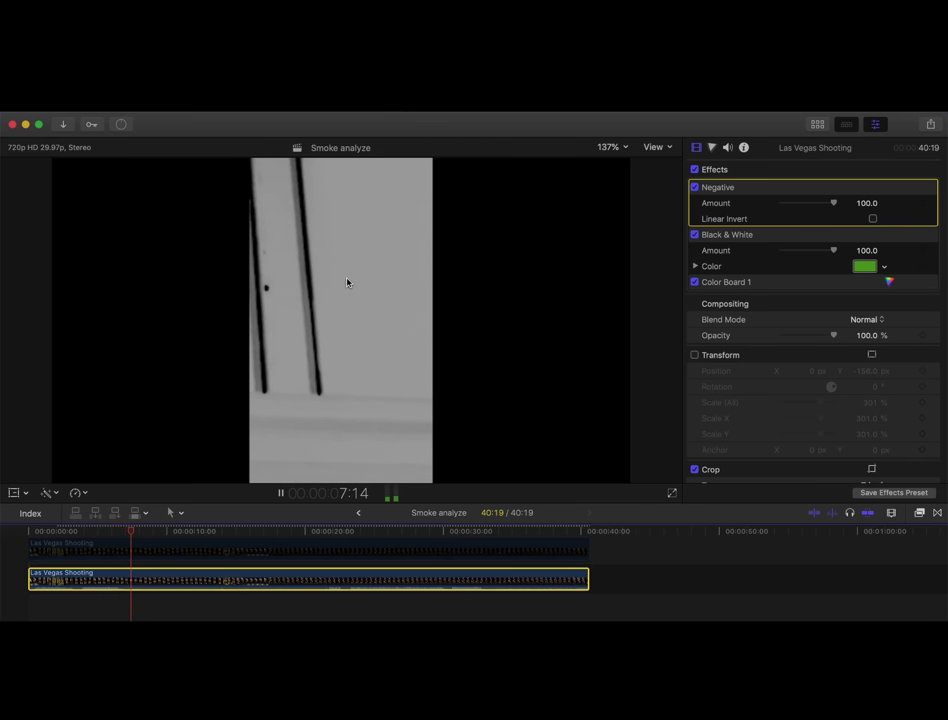
{"action": "key", "text": "space"}
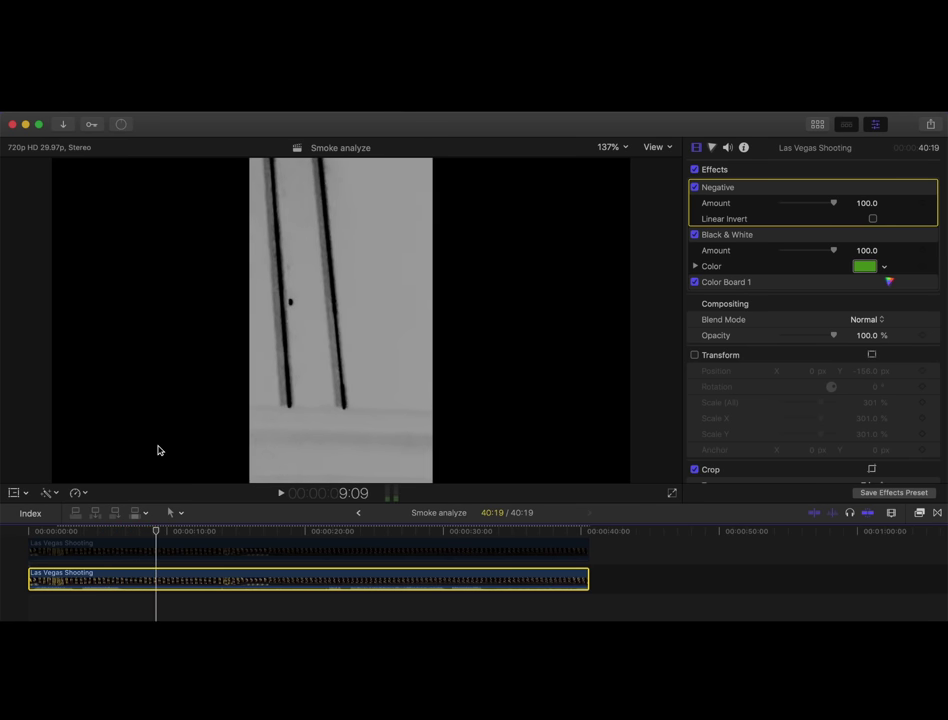
Set the upper Las Vegas Shooting clip's Compositing blend mode to Overlay.
{"action": "left_click", "coordinate": [97, 549]}
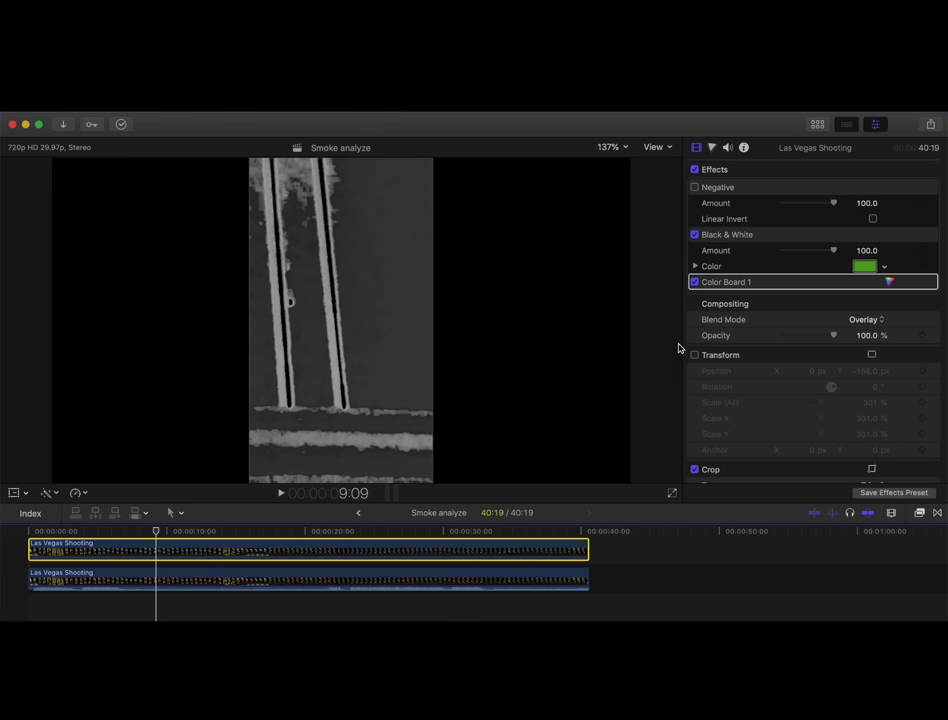
{"action": "left_click", "coordinate": [863, 320]}
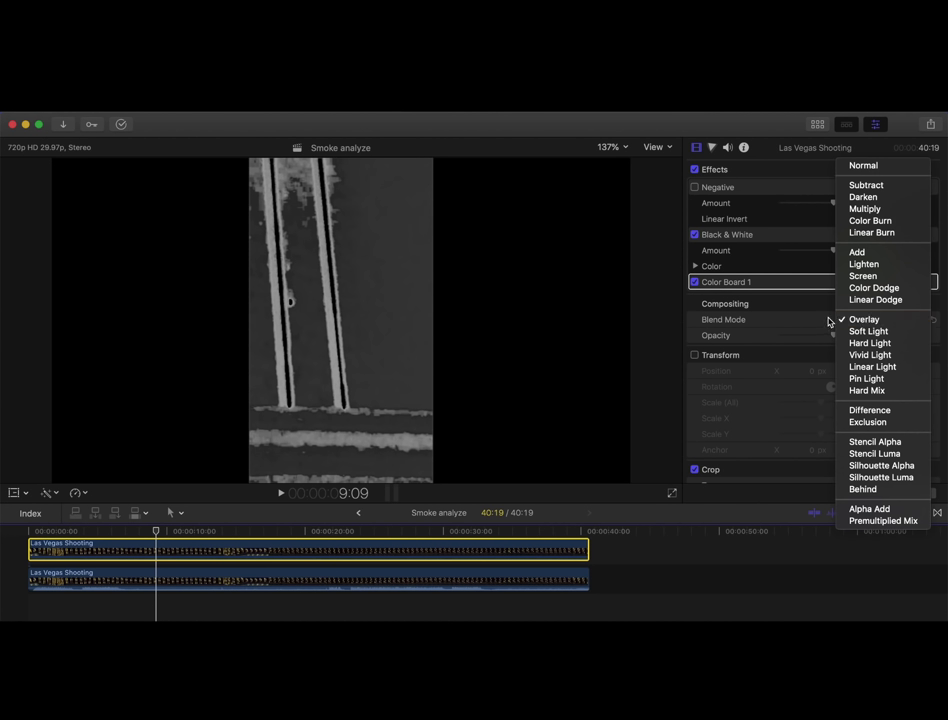
{"action": "left_click", "coordinate": [830, 321]}
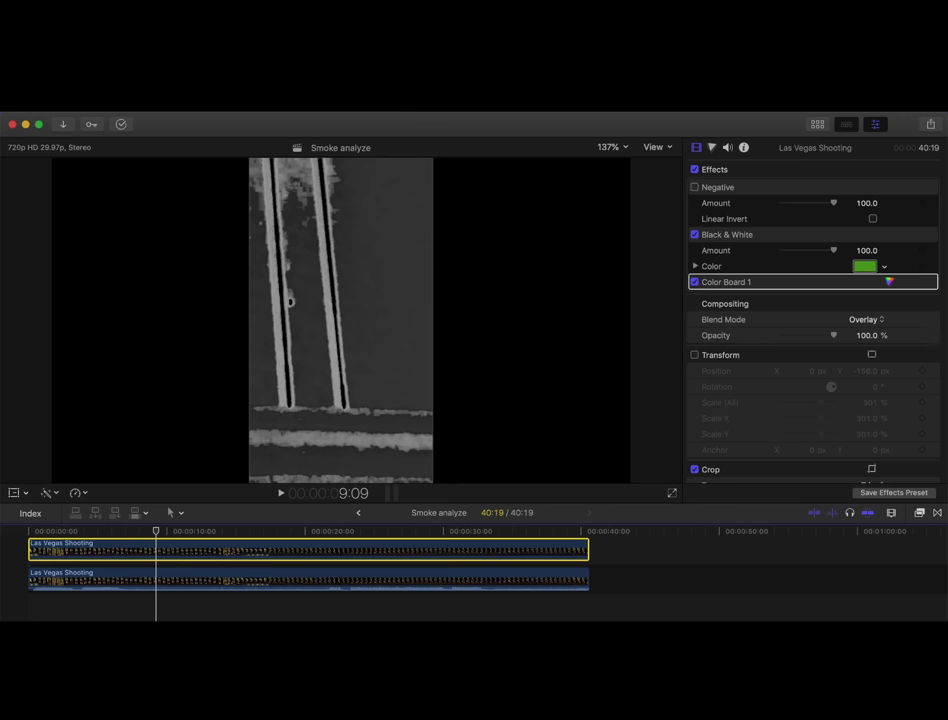
{"action": "left_click", "coordinate": [728, 148]}
{"action": "left_click", "coordinate": [711, 148]}
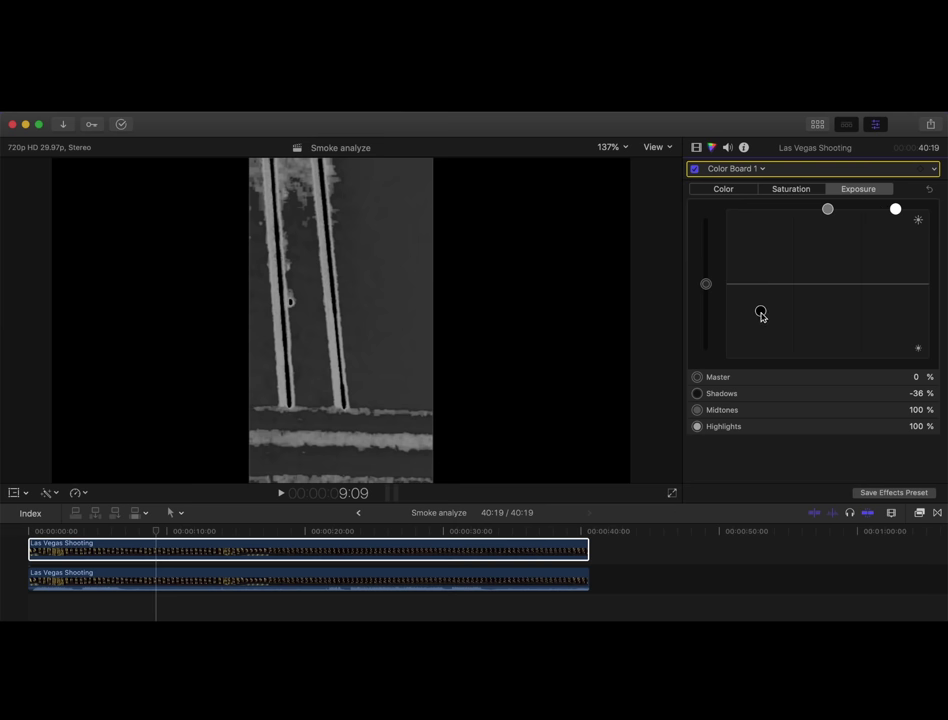
{"action": "left_click", "coordinate": [697, 148]}
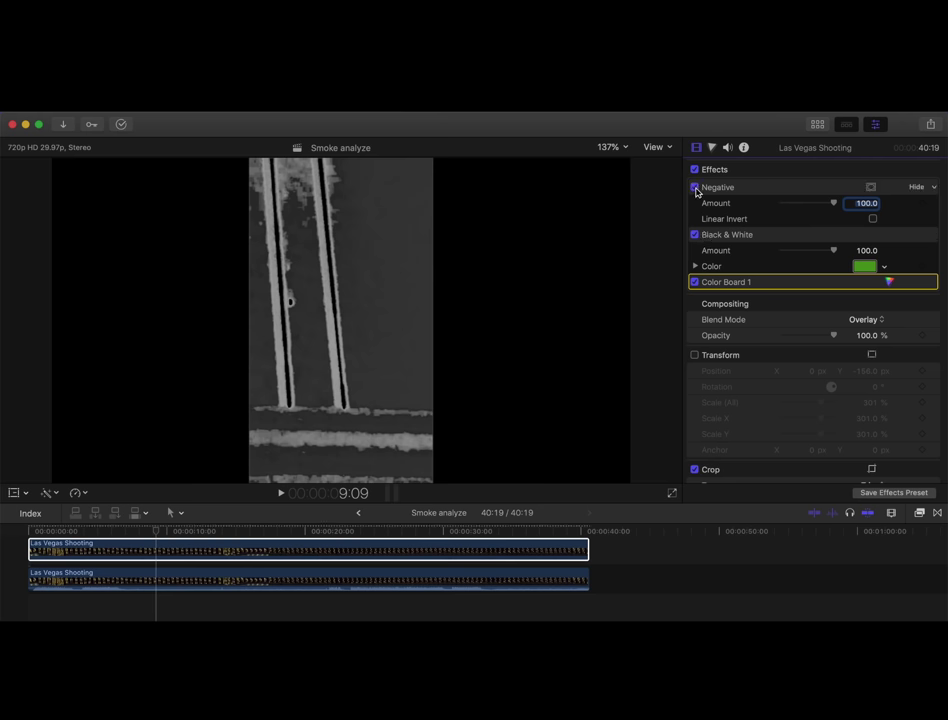
{"action": "left_click", "coordinate": [695, 187]}
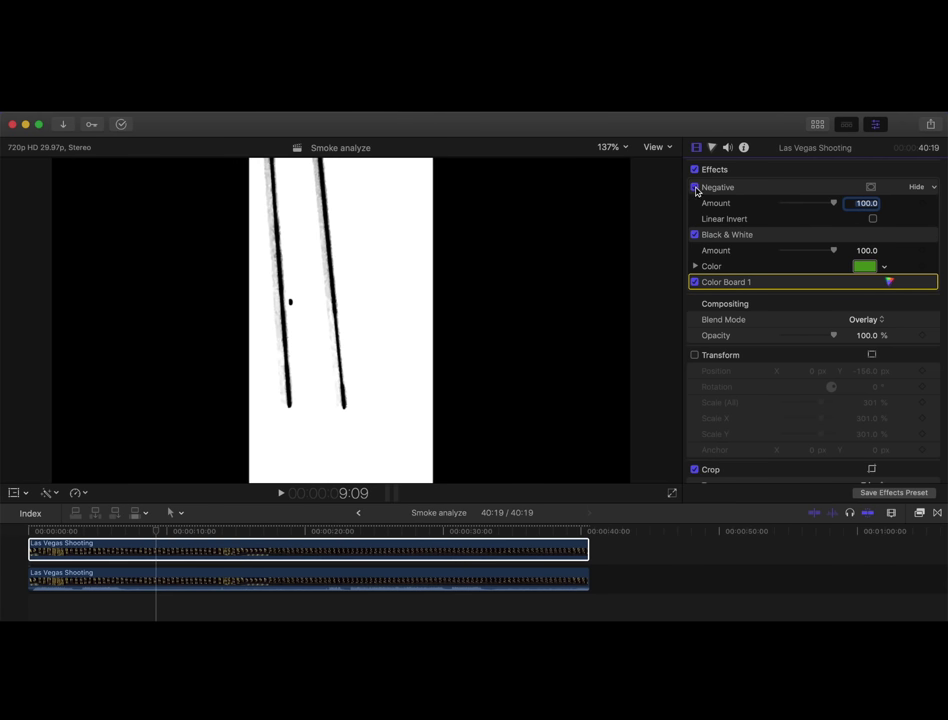
{"action": "left_click", "coordinate": [695, 187]}
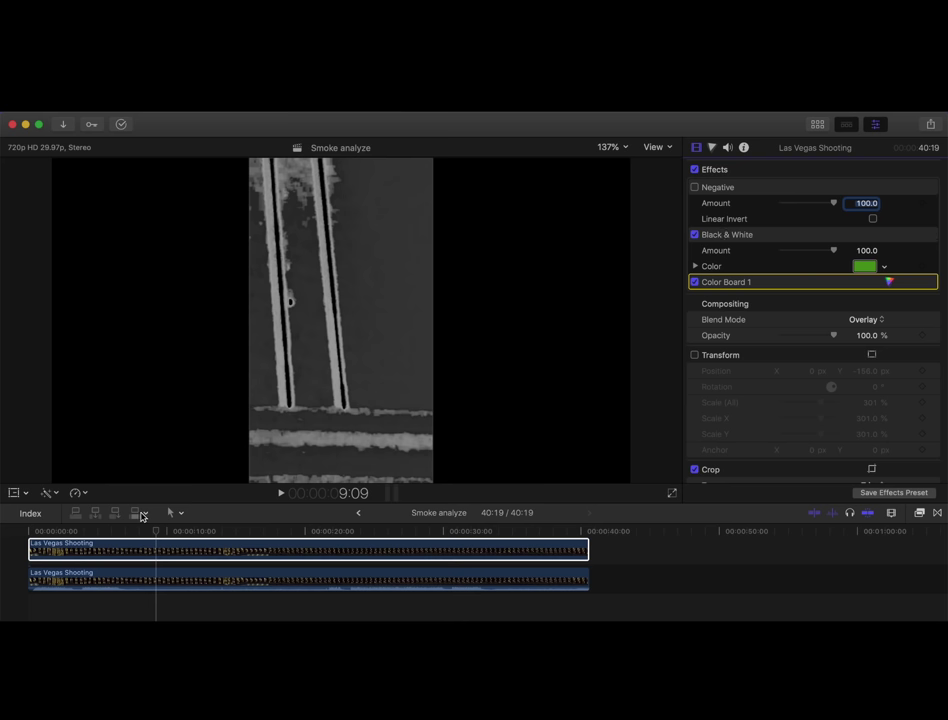
{"action": "left_click", "coordinate": [158, 532]}
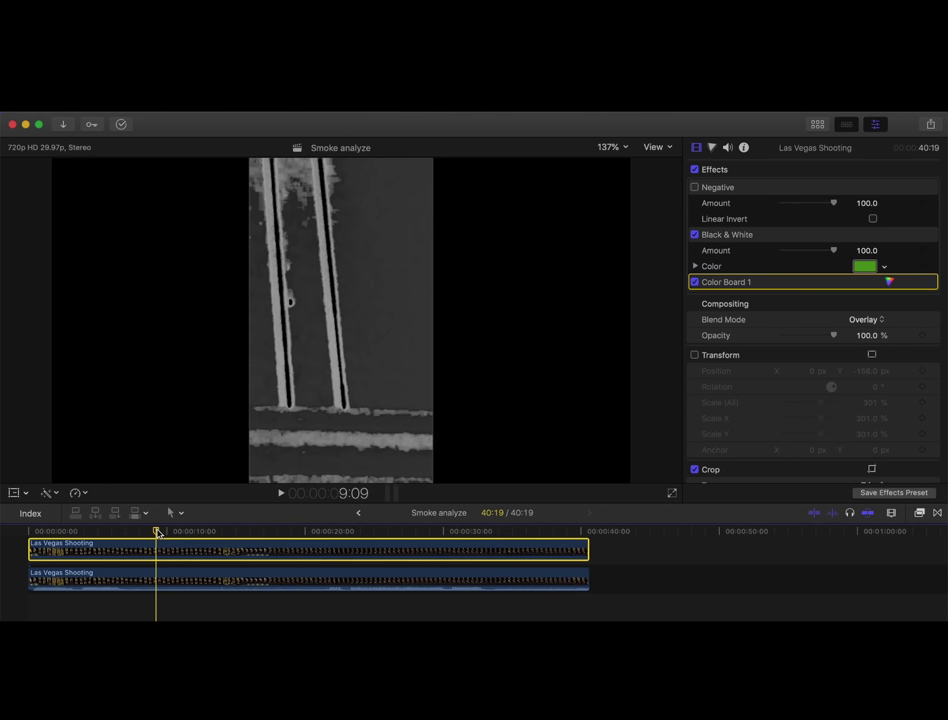
{"action": "left_click_drag", "start_coordinate": [158, 532], "coordinate": [28, 528]}
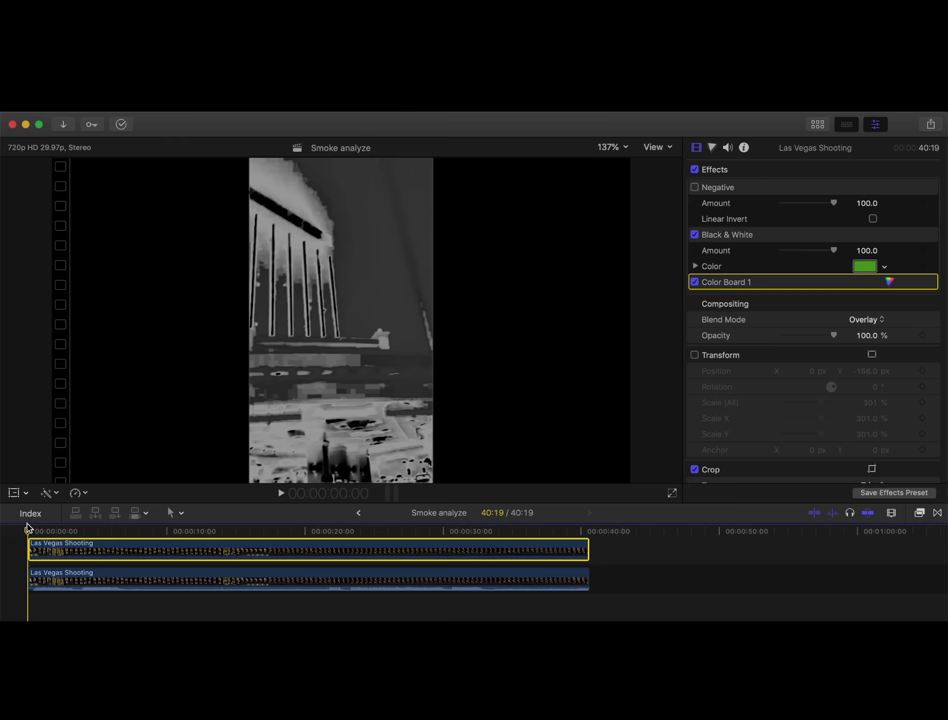
{"action": "key", "text": "space"}
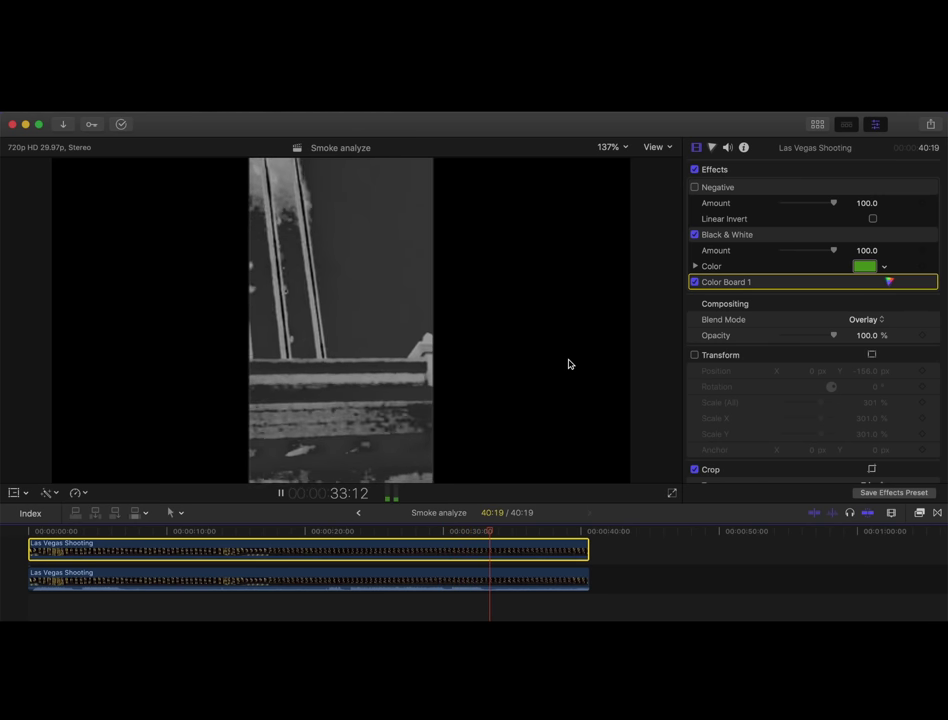
{"action": "key", "text": "space"}
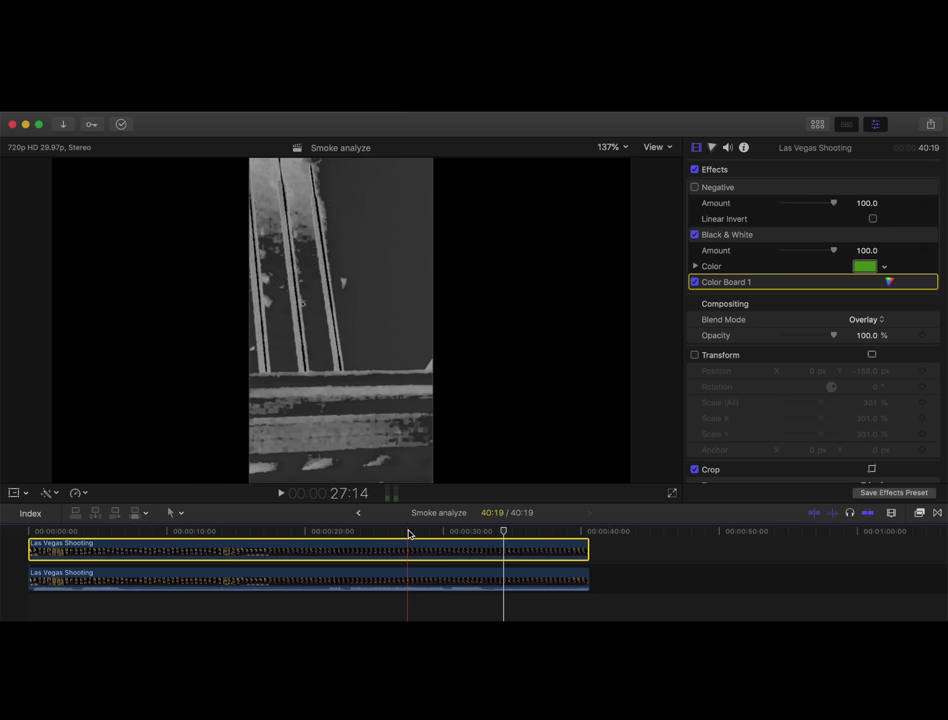
{"action": "mouse_move", "coordinate": [407, 532]}
{"action": "left_mouse_down"}
{"action": "mouse_move", "coordinate": [381, 532]}
{"action": "mouse_move", "coordinate": [437, 526]}
{"action": "mouse_move", "coordinate": [385, 521]}
{"action": "mouse_move", "coordinate": [468, 516]}
{"action": "mouse_move", "coordinate": [375, 513]}
{"action": "mouse_move", "coordinate": [397, 513]}
{"action": "left_mouse_up"}
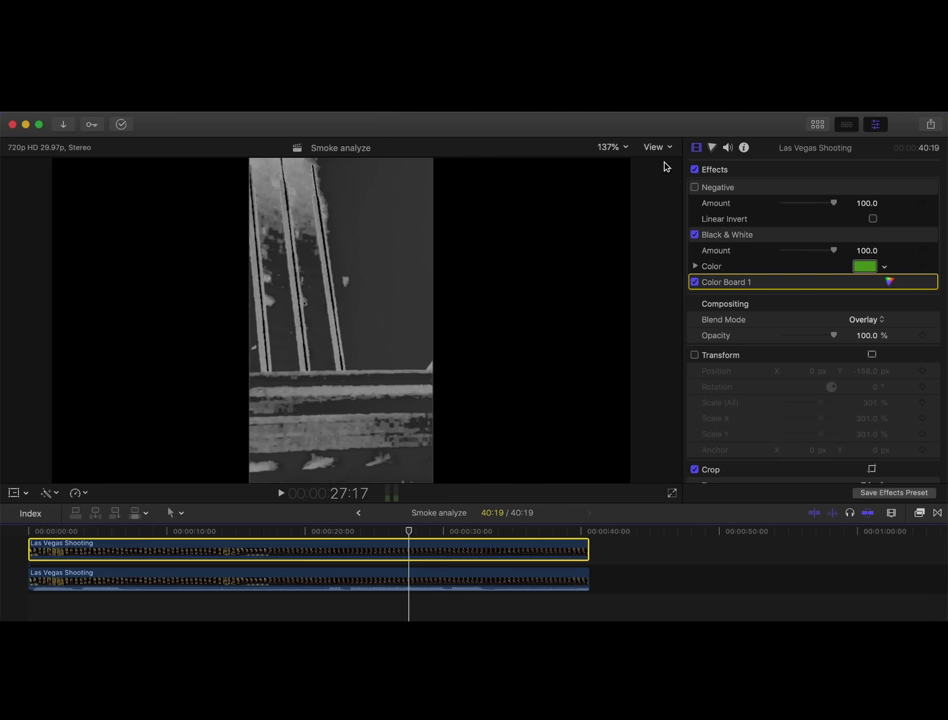